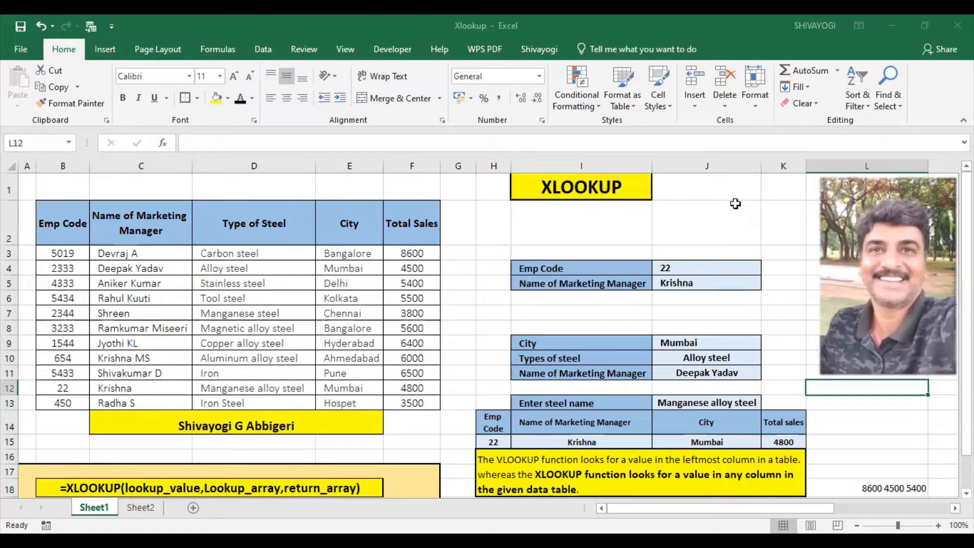
# Enter the employee code from the table's last row in the Emp Code lookup cell J4 and review the XLOOKUP formula in J5.
pyautogui.click(716, 267)
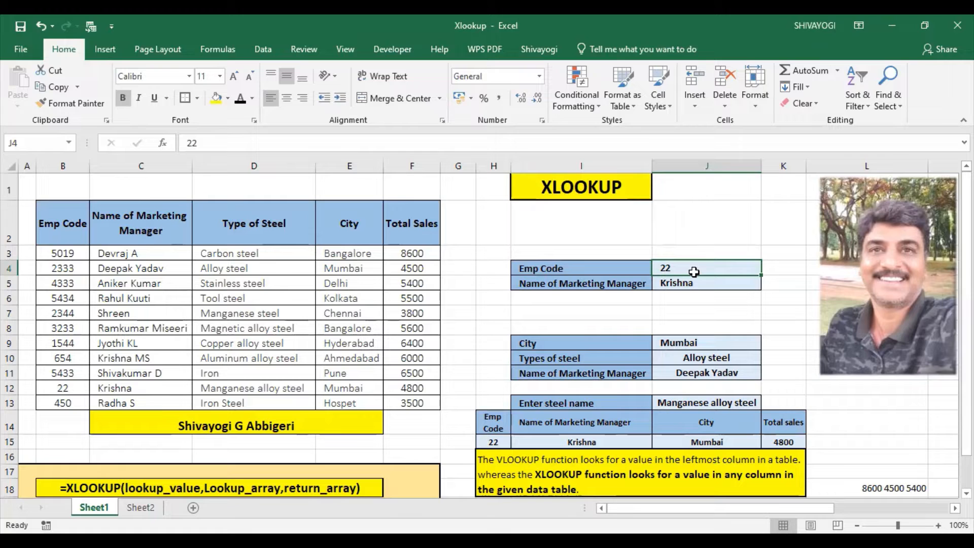
pyautogui.press('BackSpace')
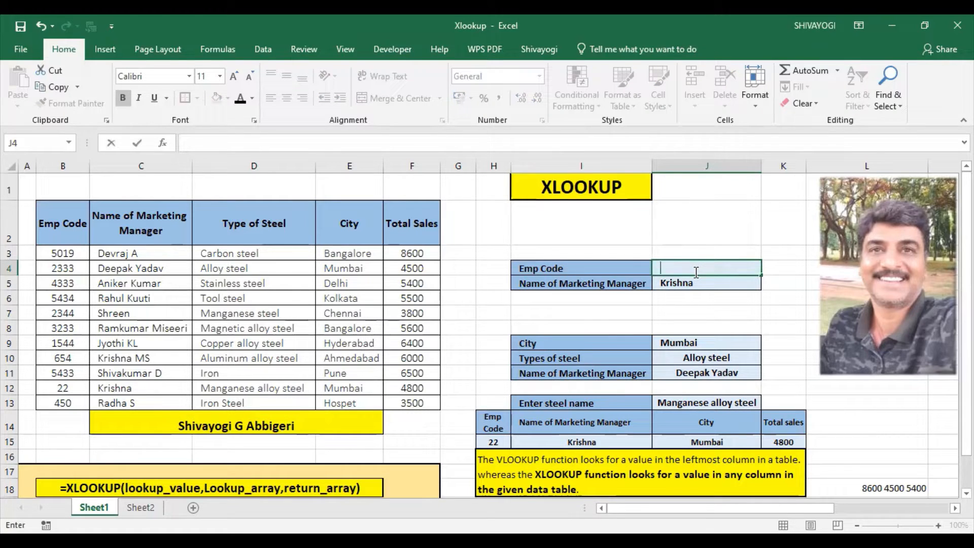
pyautogui.write('450')
pyautogui.press('Return')
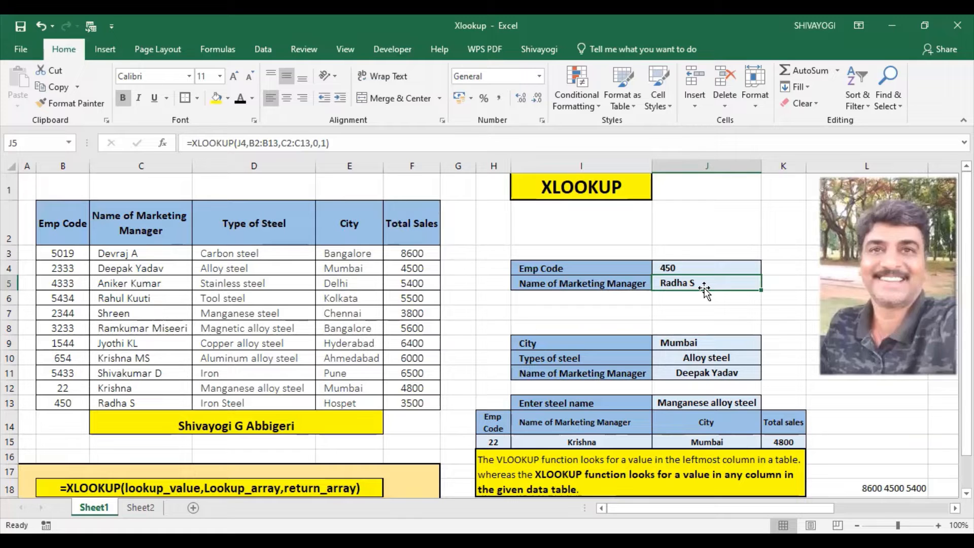
pyautogui.doubleClick(713, 286)
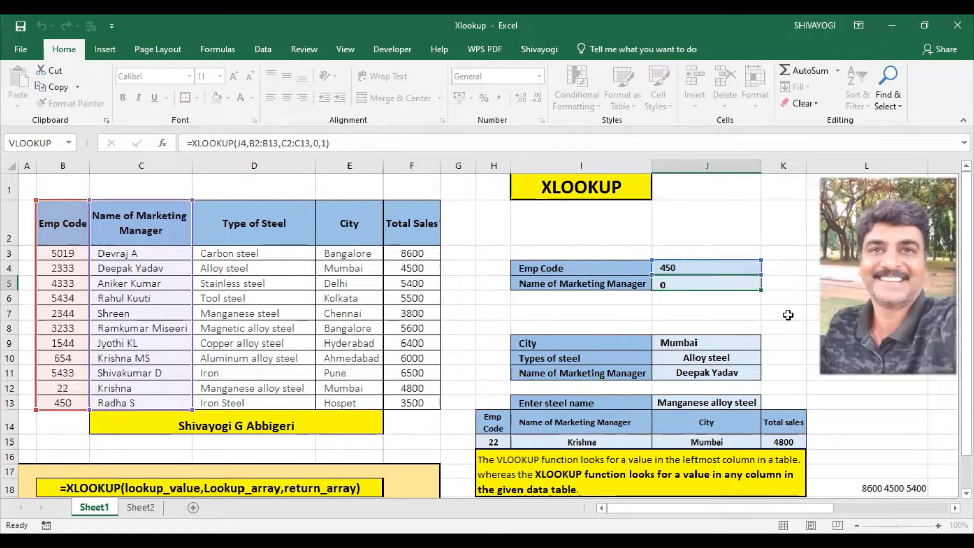
pyautogui.press('Return')
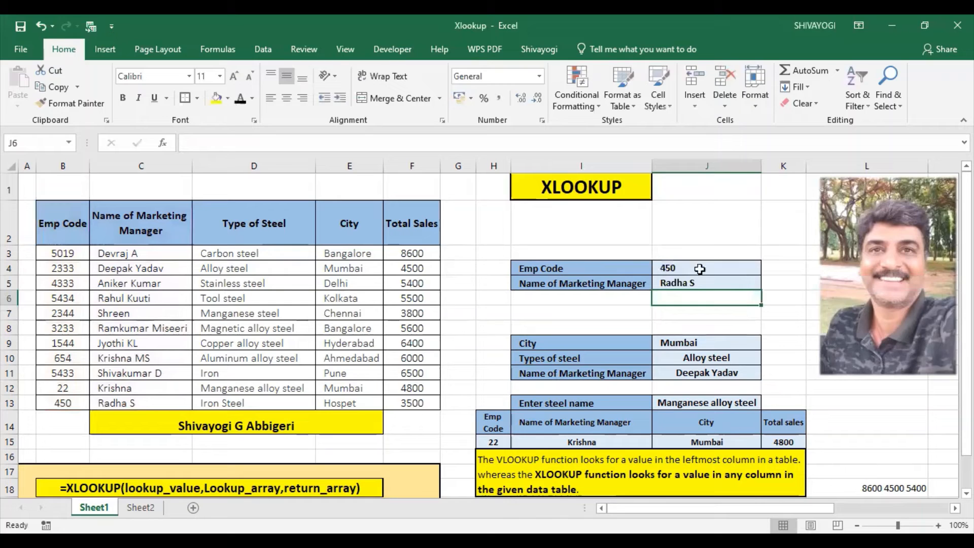
# Replace the Emp Code lookup value in J4 with the employee code from the table's first data row.
pyautogui.click(700, 269)
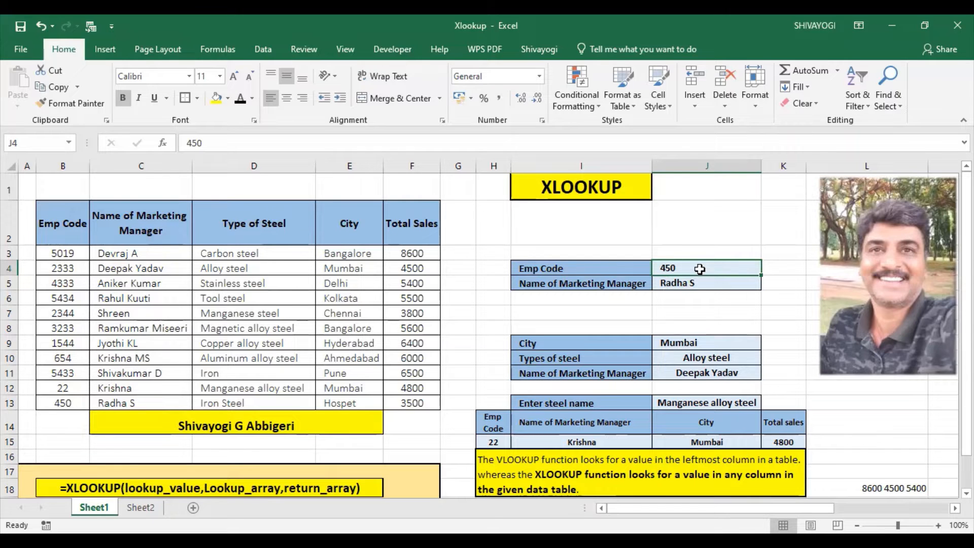
pyautogui.write('5')
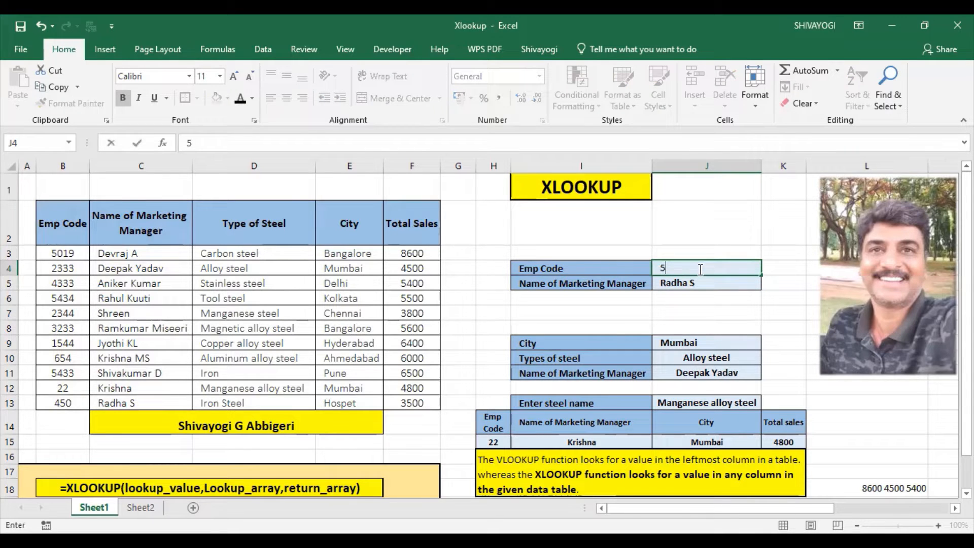
pyautogui.write('019')
pyautogui.press('Return')
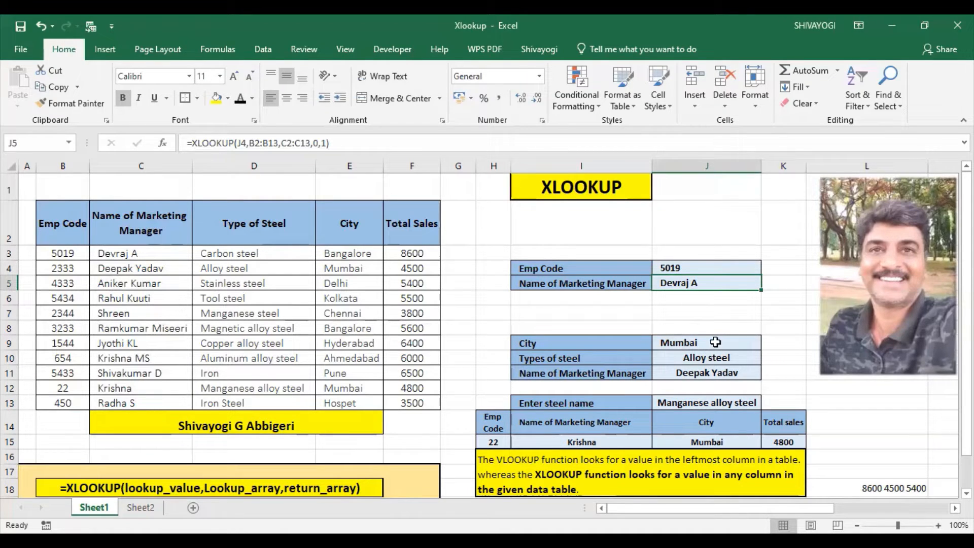
# Examine the City lookup value in J9 and the XLOOKUP formulas for steel type and marketing manager, including the return range D2:D13.
pyautogui.click(716, 342)
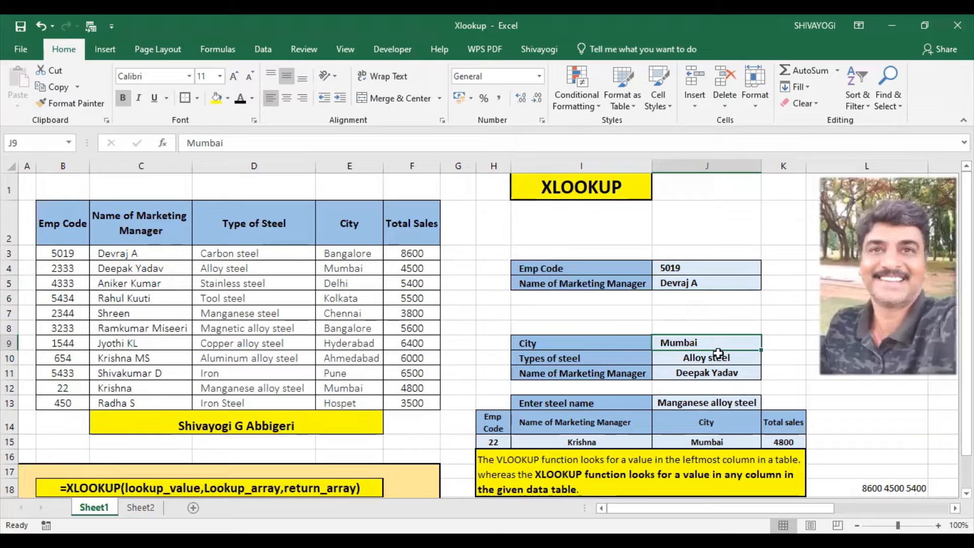
pyautogui.click(717, 355)
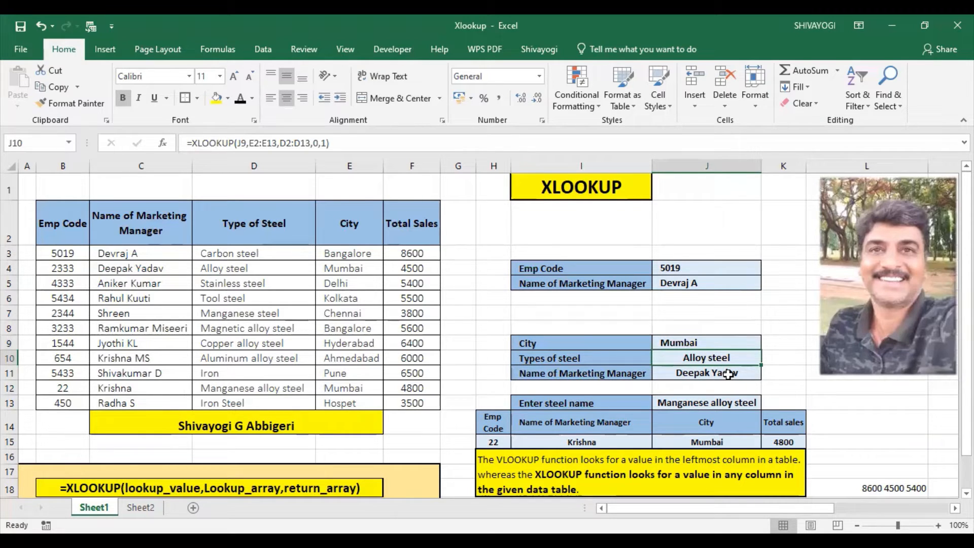
pyautogui.click(728, 374)
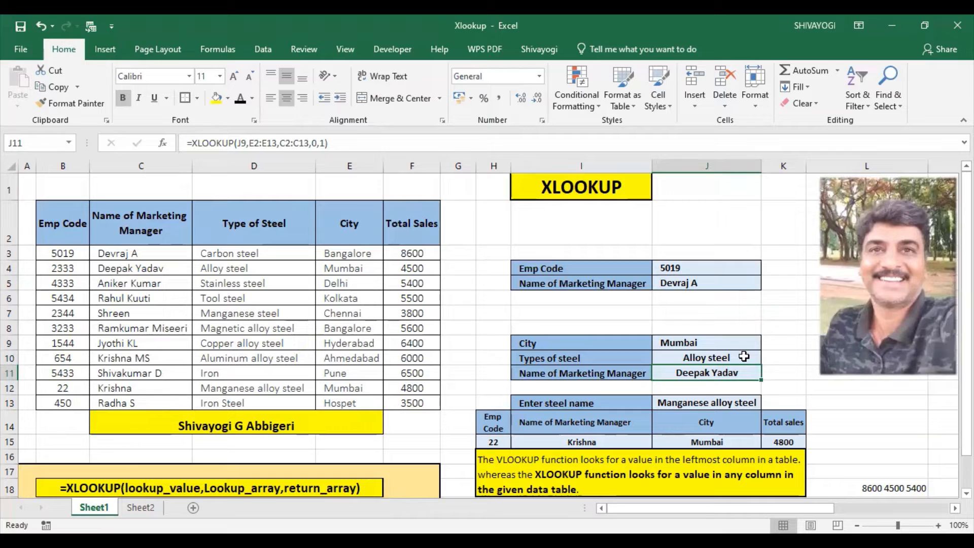
pyautogui.click(728, 355)
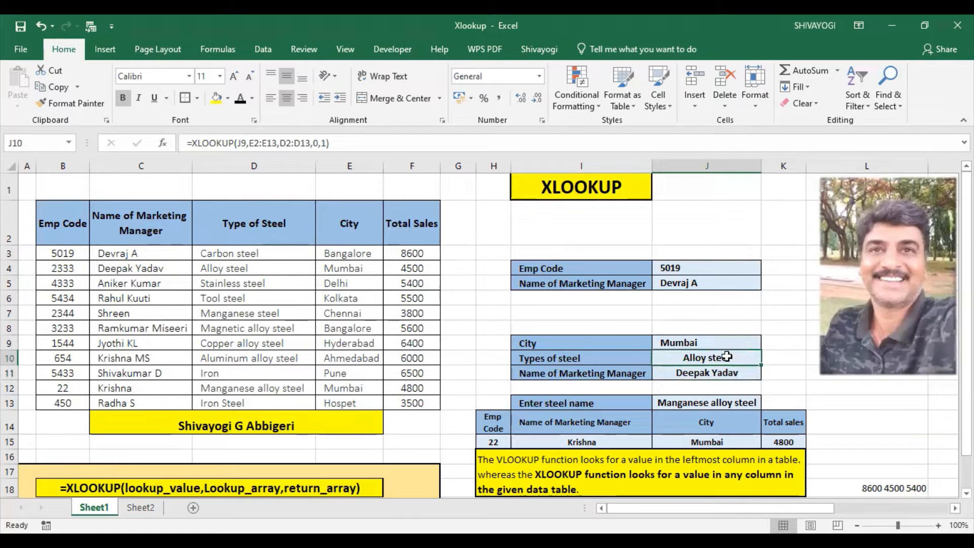
pyautogui.click(725, 343)
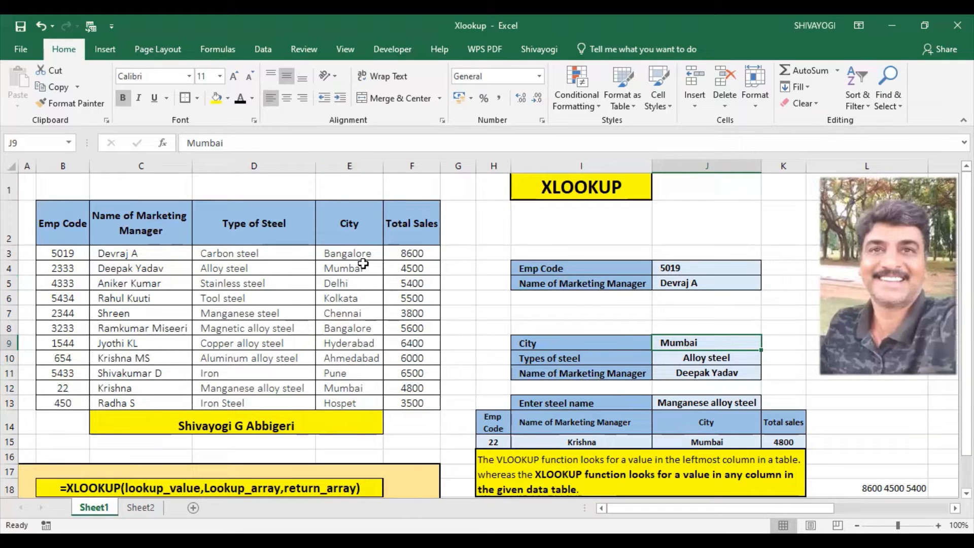
pyautogui.click(699, 359)
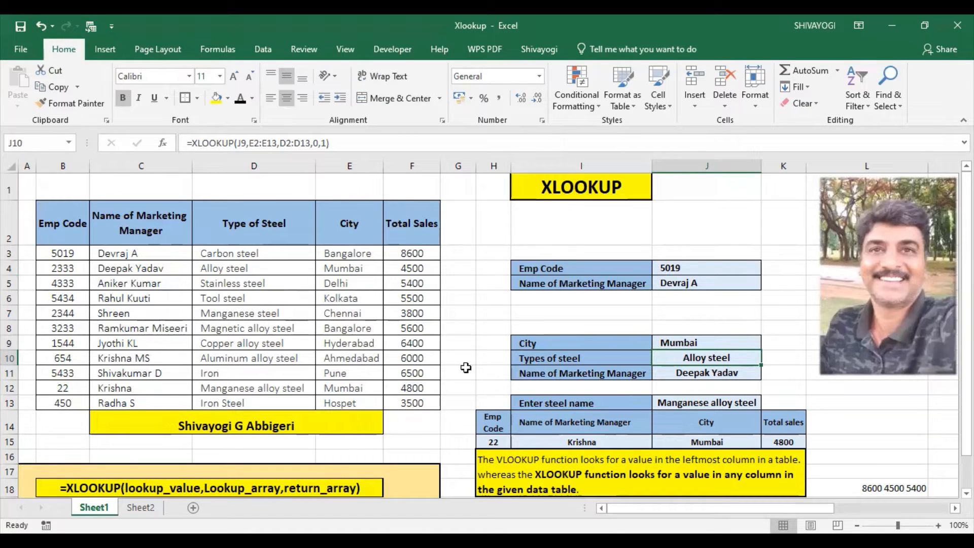
pyautogui.doubleClick(701, 358)
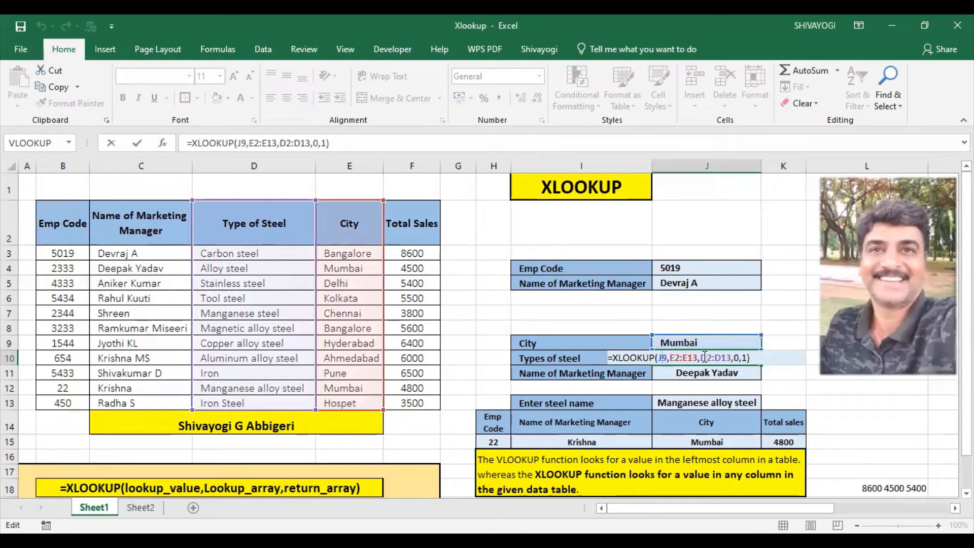
pyautogui.moveTo(703, 358); pyautogui.dragTo(733, 358)
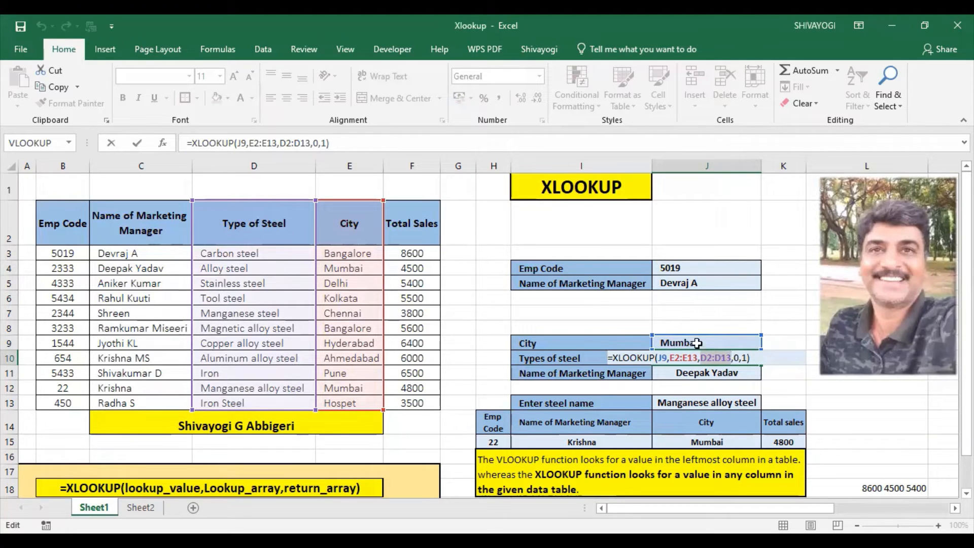
pyautogui.click(736, 358)
pyautogui.press('Return')
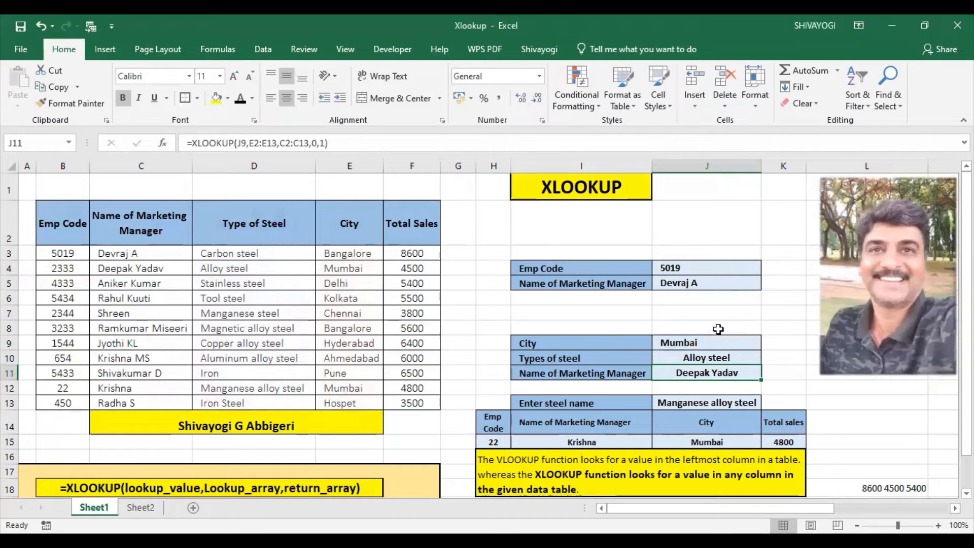
# Set the City lookup value in J9 to delhi.
pyautogui.click(709, 342)
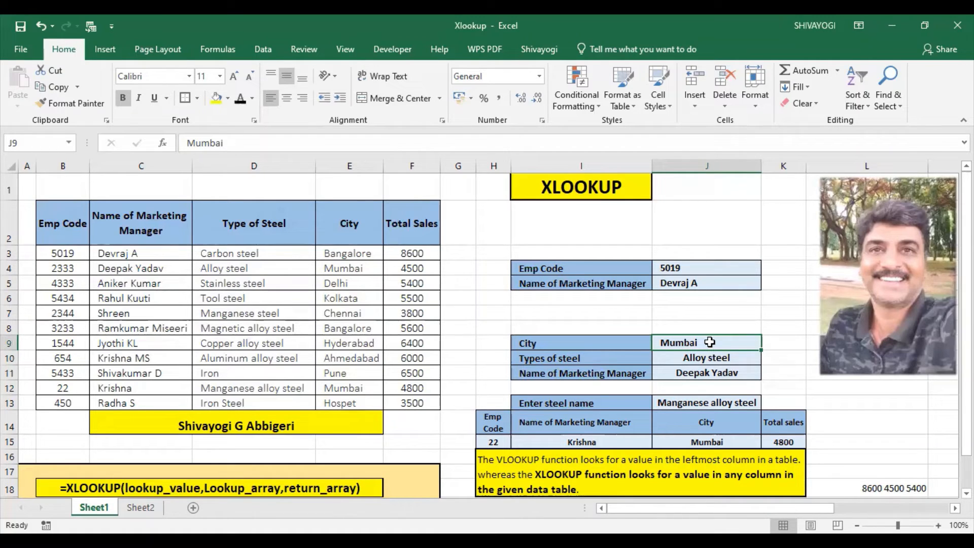
pyautogui.write('deepak Yadav')
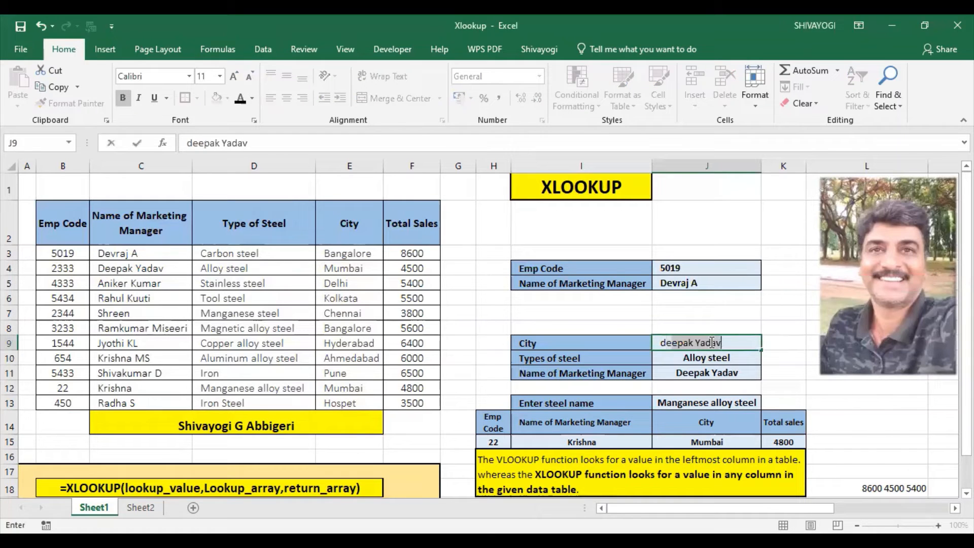
pyautogui.press('BackSpace')
pyautogui.press('BackSpace')
pyautogui.press('BackSpace')
pyautogui.press('BackSpace')
pyautogui.press('BackSpace')
pyautogui.press('BackSpace')
pyautogui.press('BackSpace')
pyautogui.press('BackSpace')
pyautogui.press('BackSpace')
pyautogui.press('BackSpace')
pyautogui.write('lhi')
pyautogui.press('Return')
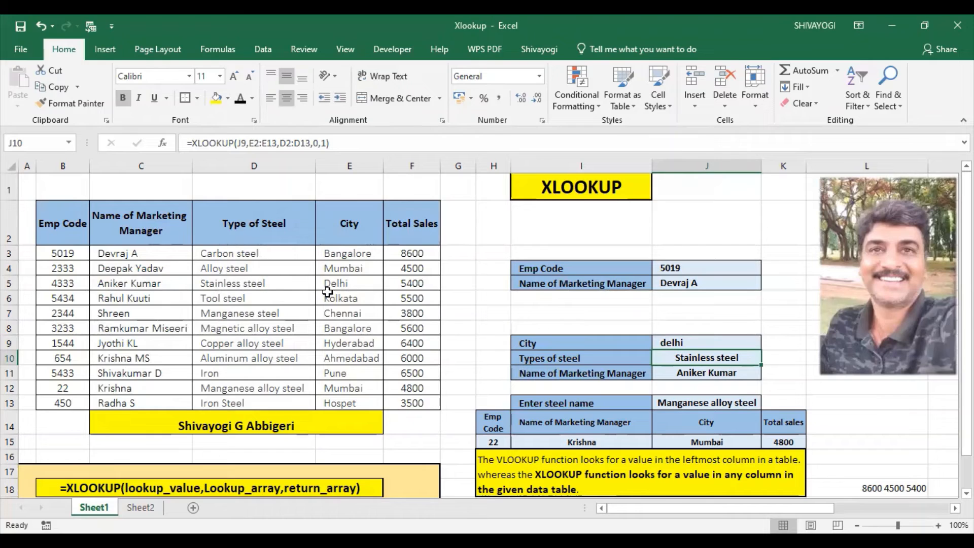
# Set the City lookup value in J9 to pune and check the returned details against the Pune row of the table.
pyautogui.click(713, 340)
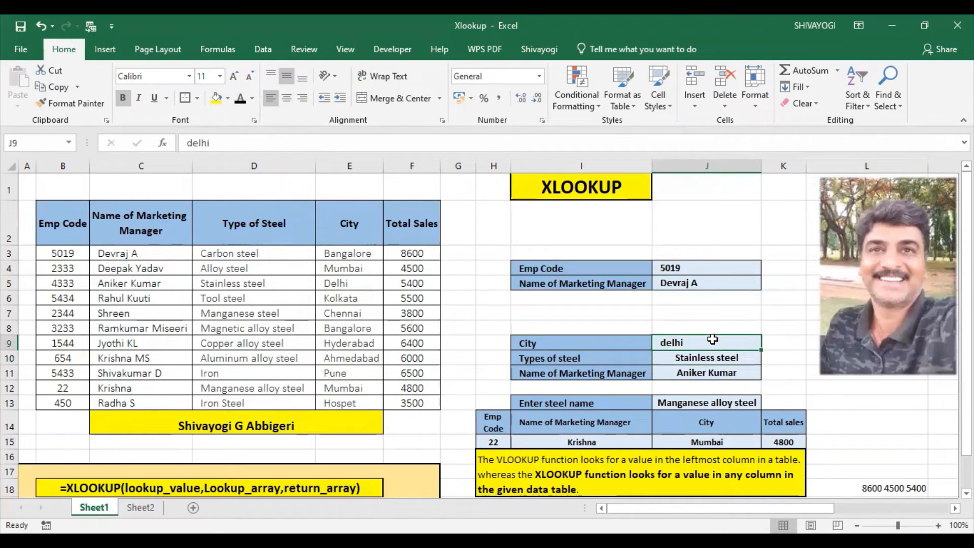
pyautogui.write('pu')
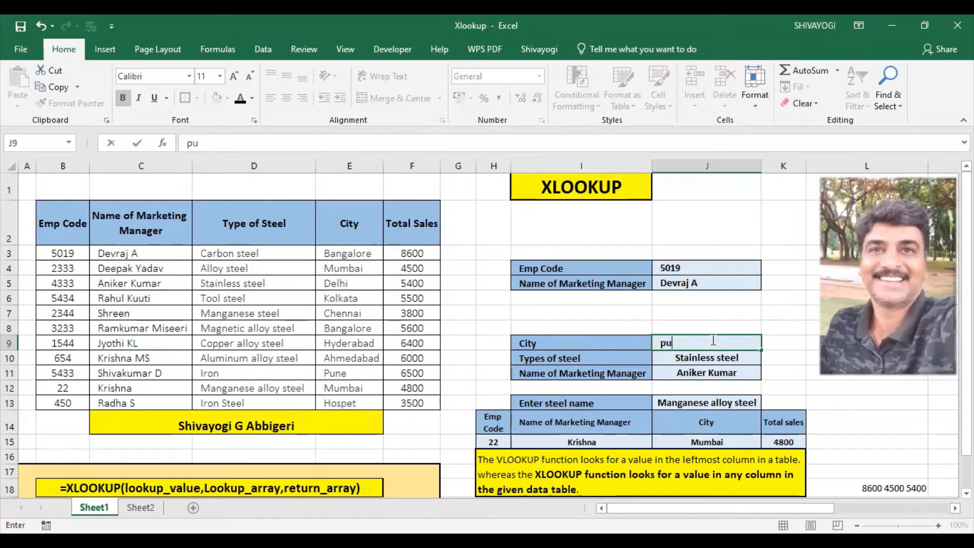
pyautogui.write('ne')
pyautogui.press('Return')
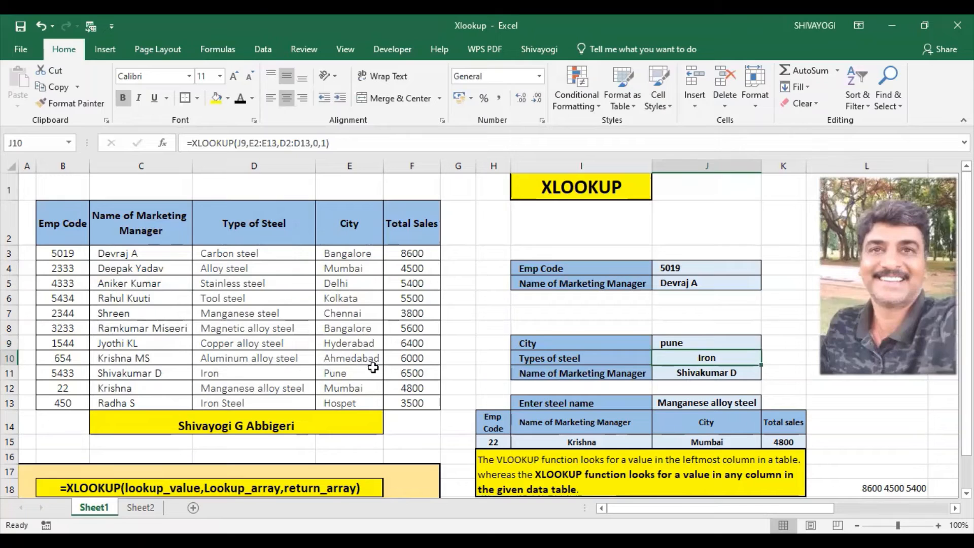
pyautogui.click(372, 372)
pyautogui.moveTo(308, 366); pyautogui.dragTo(161, 378)
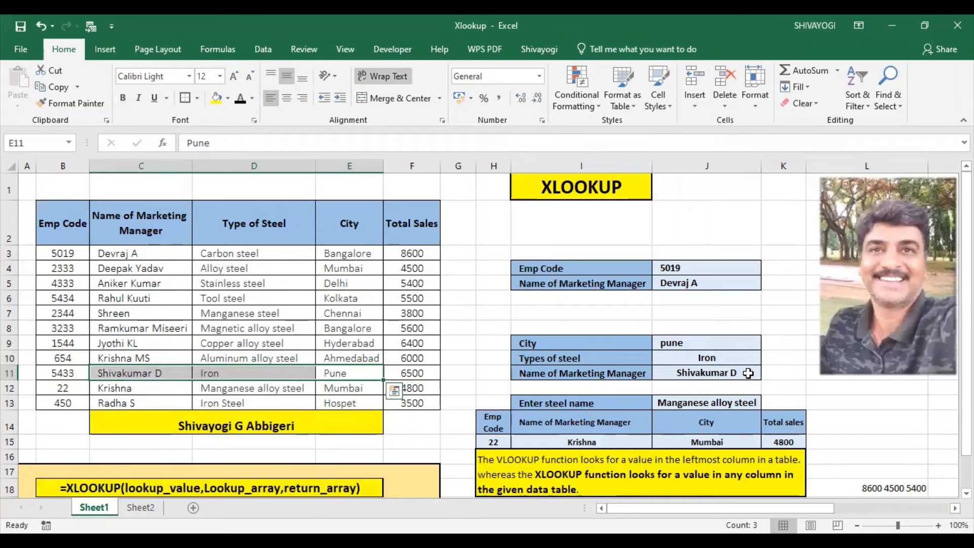
pyautogui.click(713, 346)
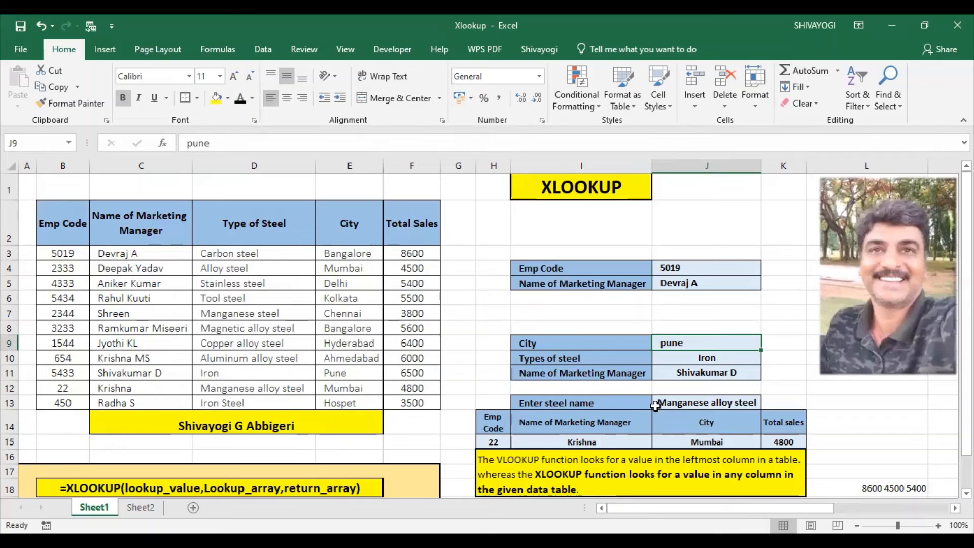
# Set the steel name lookup value in J13 to tool steel.
pyautogui.click(691, 406)
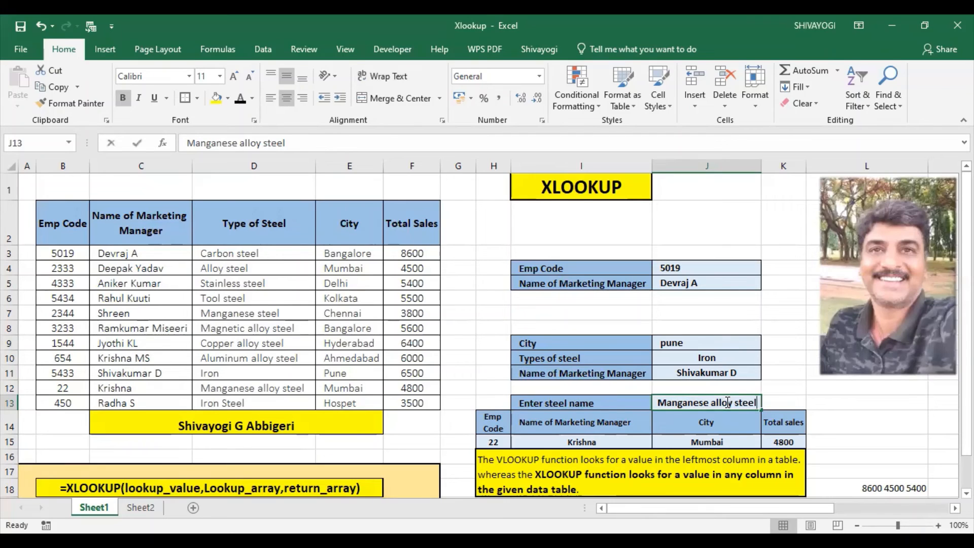
pyautogui.write('t')
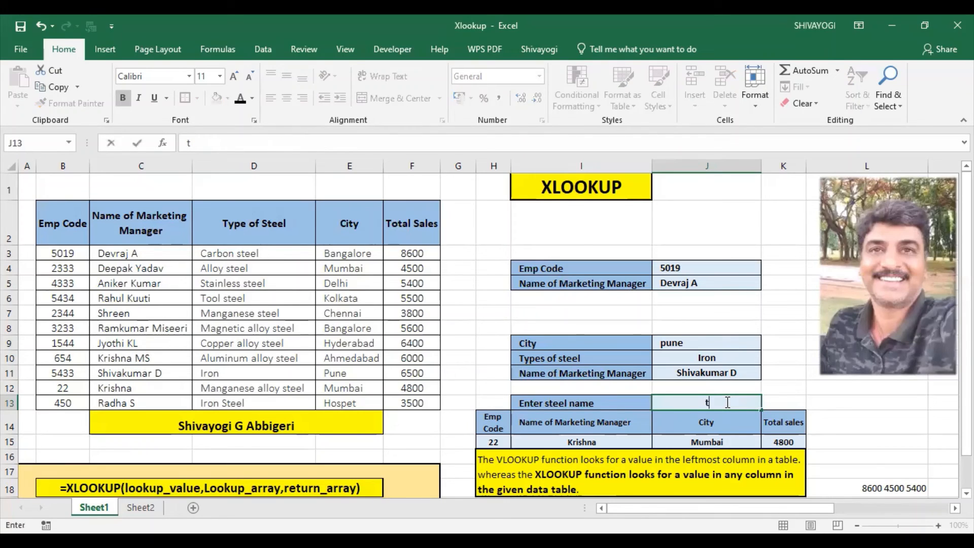
pyautogui.write('ool steel')
pyautogui.press('Return')
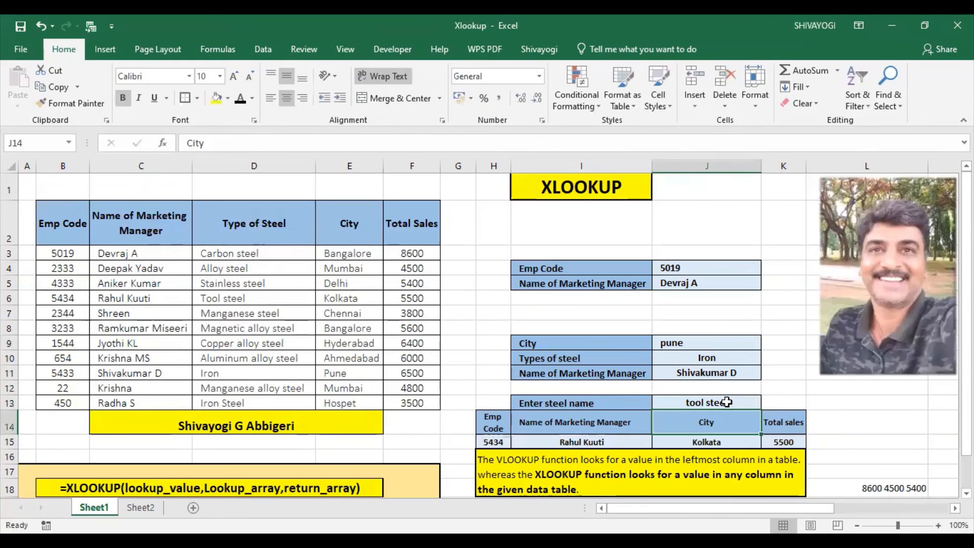